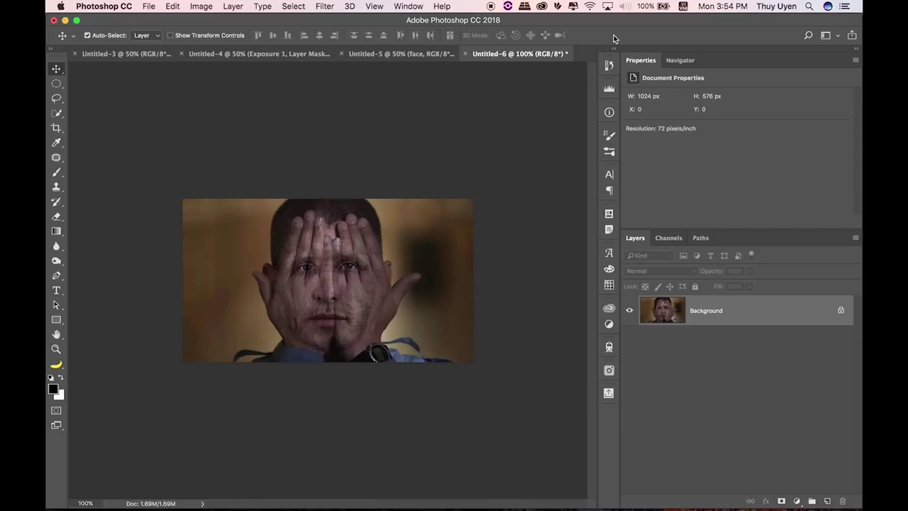
Step: Zoom the finished hands-over-face example in Untitled-6 from 100% to 200%
{"action": "key", "text": "super+equal"}
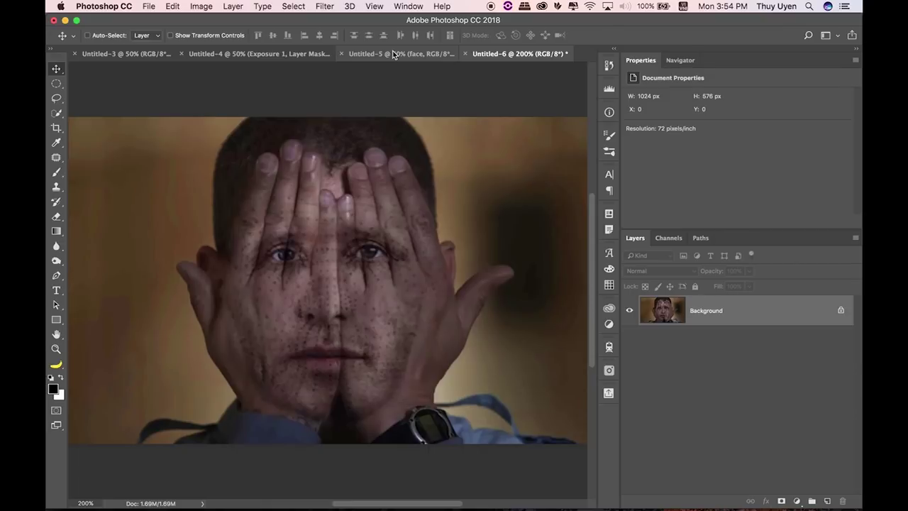
Step: Switch to Untitled-5 and hide, then re-show, the face and hand layers
{"action": "left_click", "coordinate": [394, 55]}
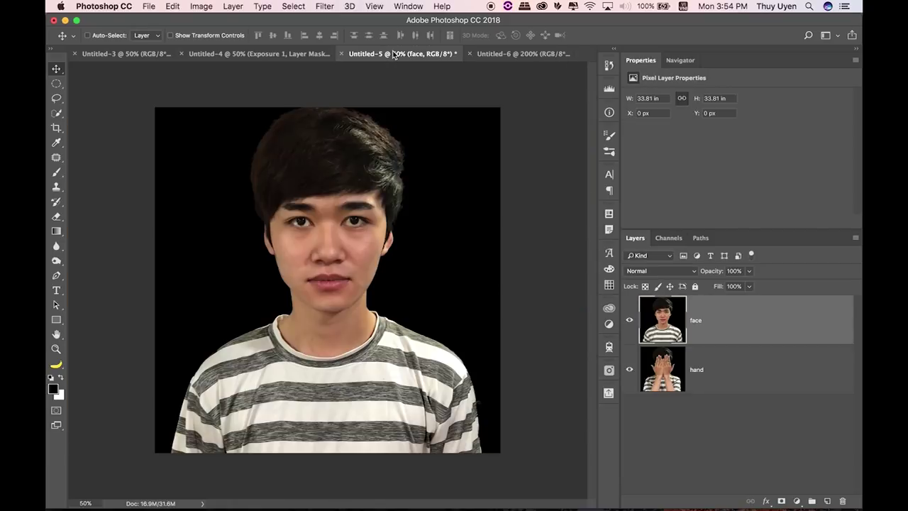
{"action": "left_click", "coordinate": [629, 320]}
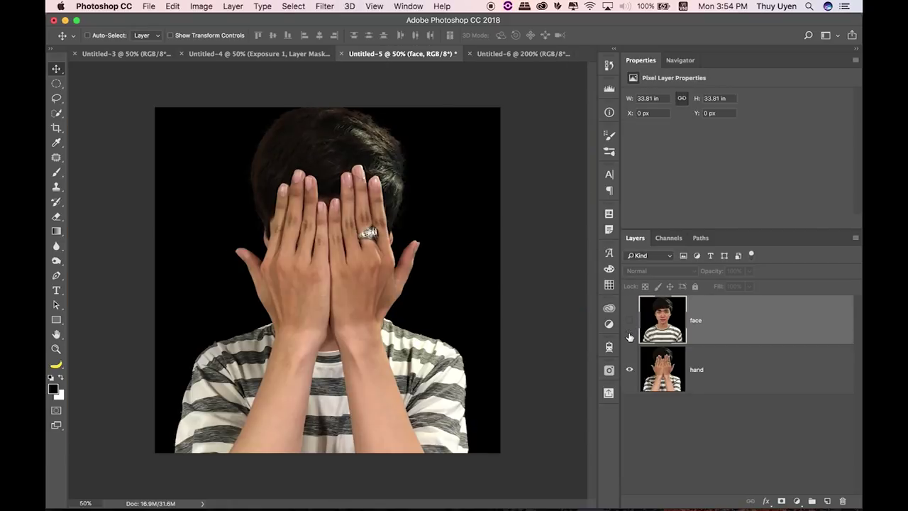
{"action": "left_click", "coordinate": [629, 369]}
{"action": "left_click", "coordinate": [630, 369]}
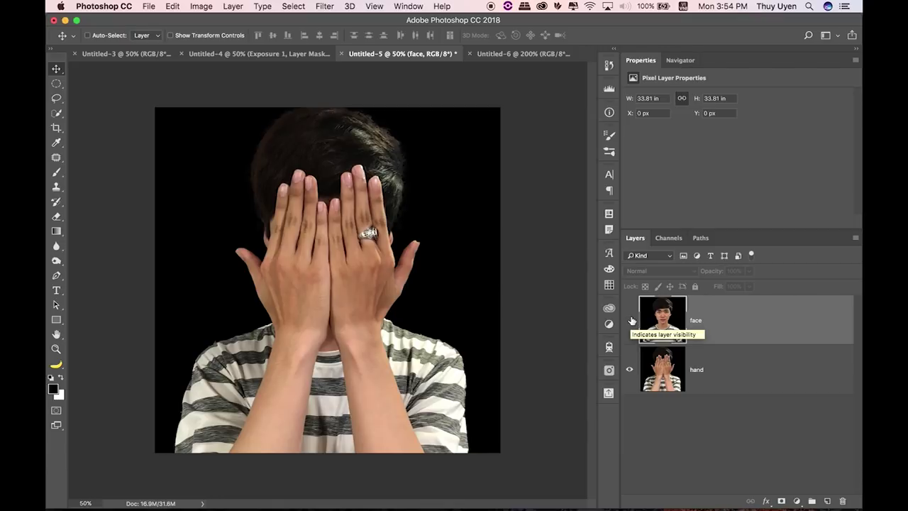
{"action": "left_click", "coordinate": [631, 320]}
Step: Toggle the face layer repeatedly to compare it with the hands, ending with both visible
{"action": "left_click", "coordinate": [631, 321]}
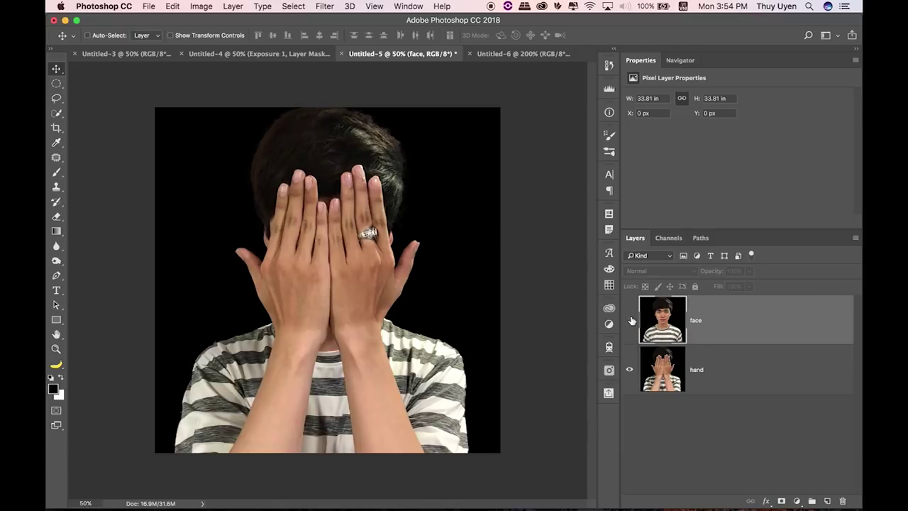
{"action": "left_click", "coordinate": [631, 321]}
{"action": "left_click", "coordinate": [631, 321]}
{"action": "left_click", "coordinate": [631, 321]}
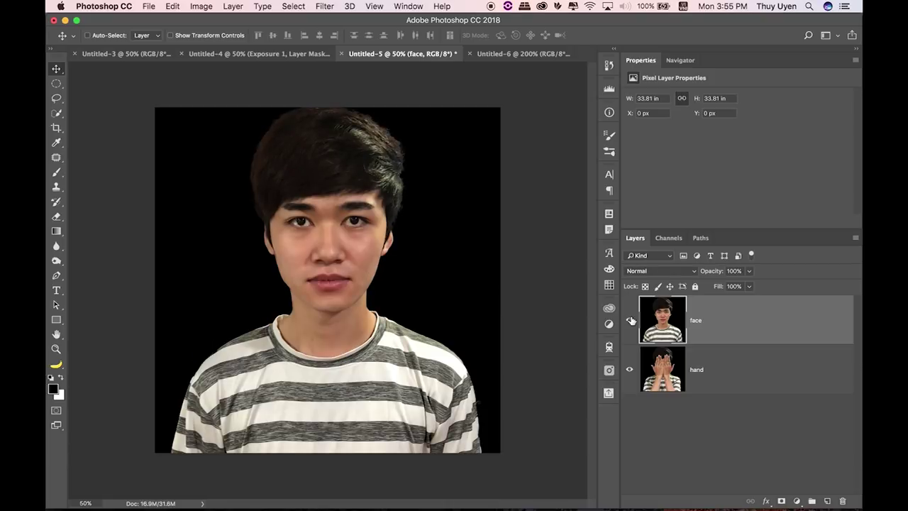
{"action": "left_click", "coordinate": [631, 321]}
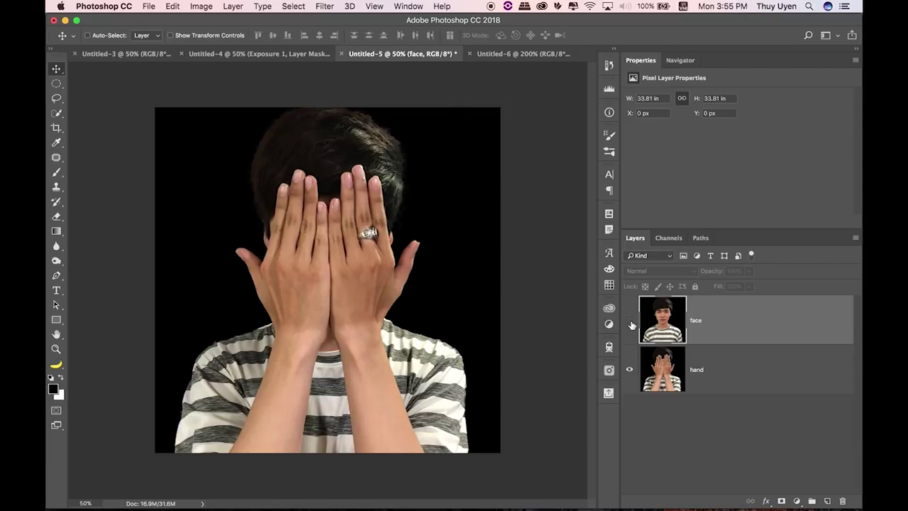
{"action": "left_click", "coordinate": [631, 320]}
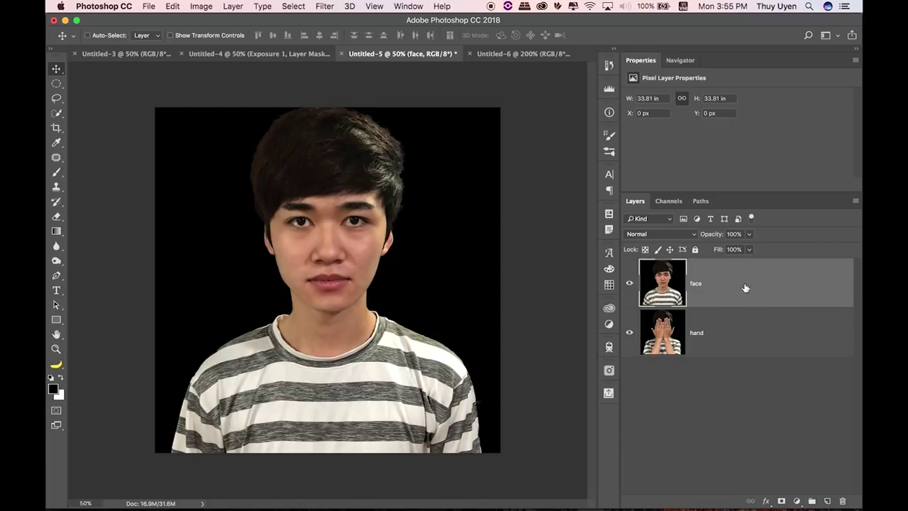
{"action": "left_click", "coordinate": [629, 287]}
Step: Set the face layer's blend mode to Multiply so the hands show through the portrait
{"action": "left_click", "coordinate": [668, 236]}
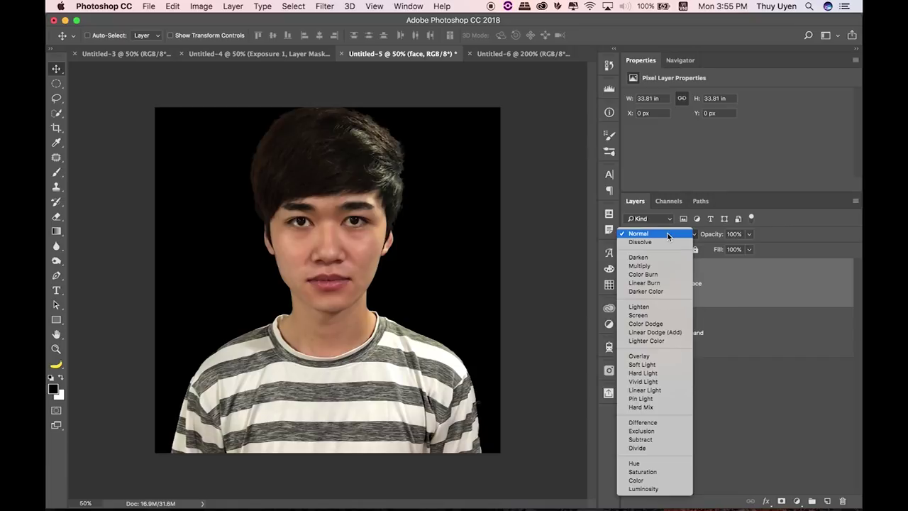
{"action": "left_click", "coordinate": [647, 267]}
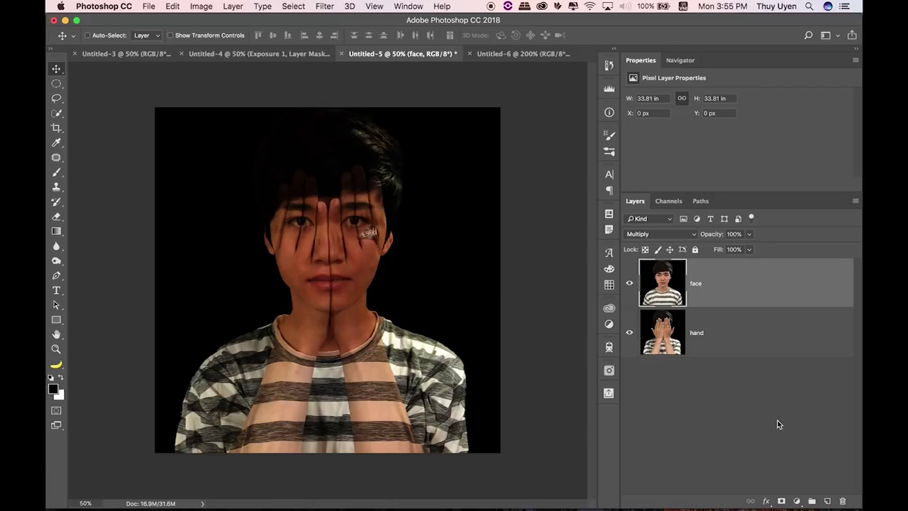
{"action": "left_click", "coordinate": [798, 502]}
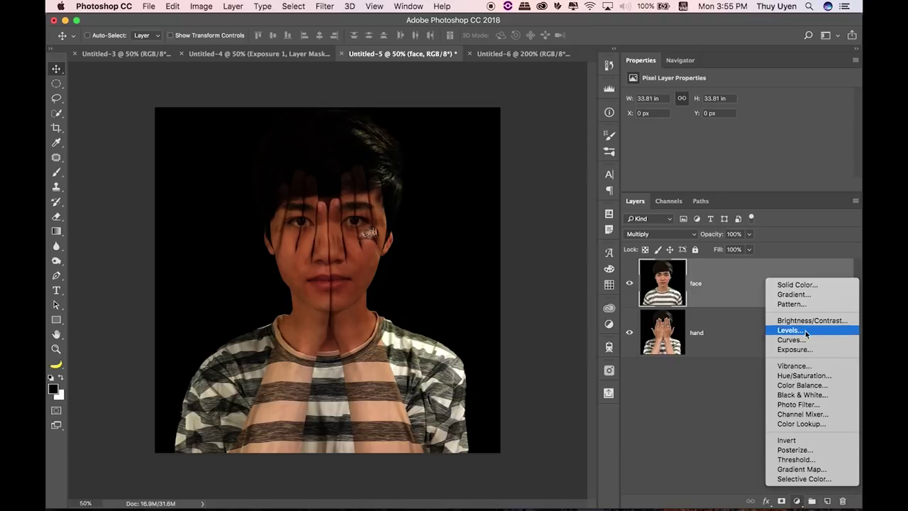
Step: Add an Exposure layer at +1.18 with gamma 1.57, then stamp visible into Layer 1
{"action": "left_click", "coordinate": [804, 350]}
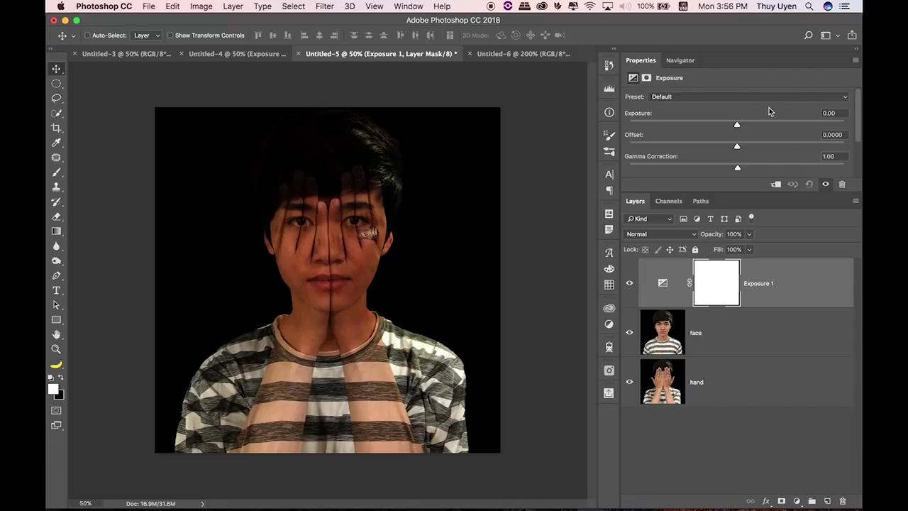
{"action": "left_click_drag", "start_coordinate": [738, 125], "coordinate": [756, 125]}
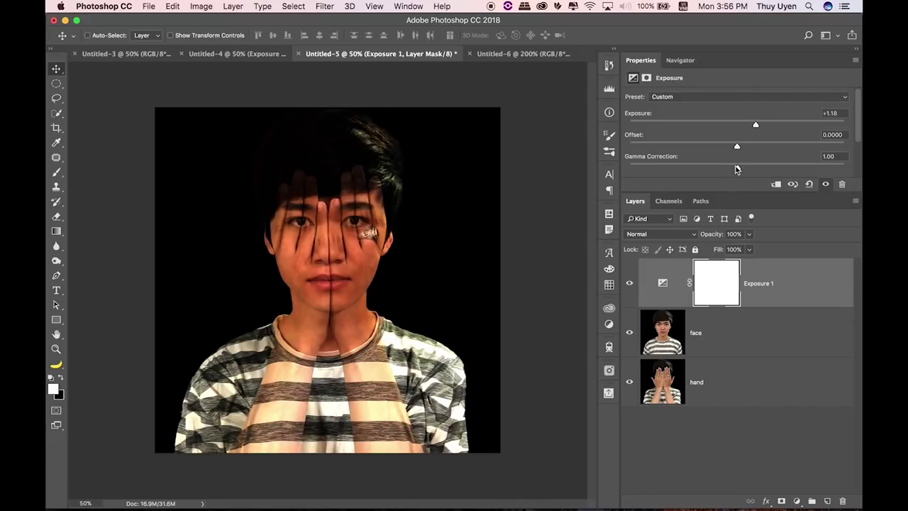
{"action": "left_click_drag", "start_coordinate": [737, 168], "coordinate": [699, 169]}
{"action": "left_click_drag", "start_coordinate": [700, 170], "coordinate": [701, 170]}
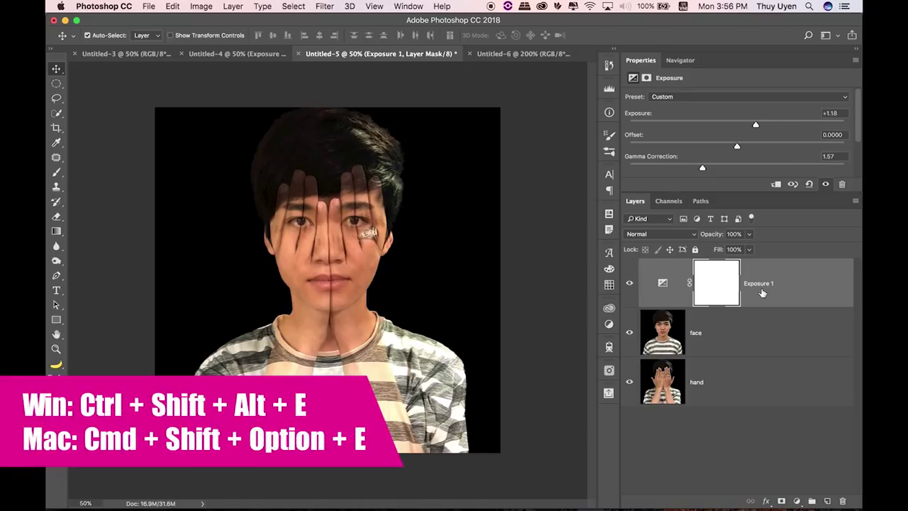
{"action": "key", "text": "super+shift+alt+e"}
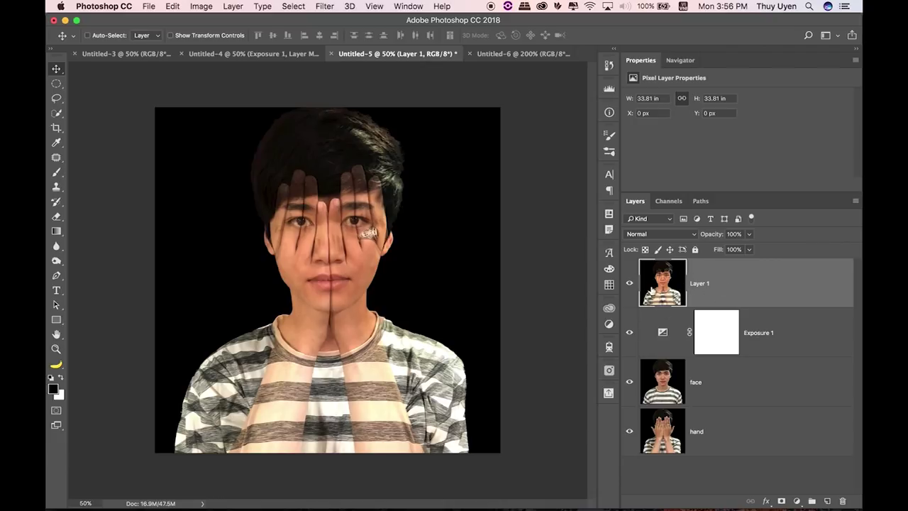
Step: Hide Layer 1 and the face layer, then duplicate the hand layer
{"action": "left_click", "coordinate": [629, 284]}
{"action": "left_click", "coordinate": [629, 285]}
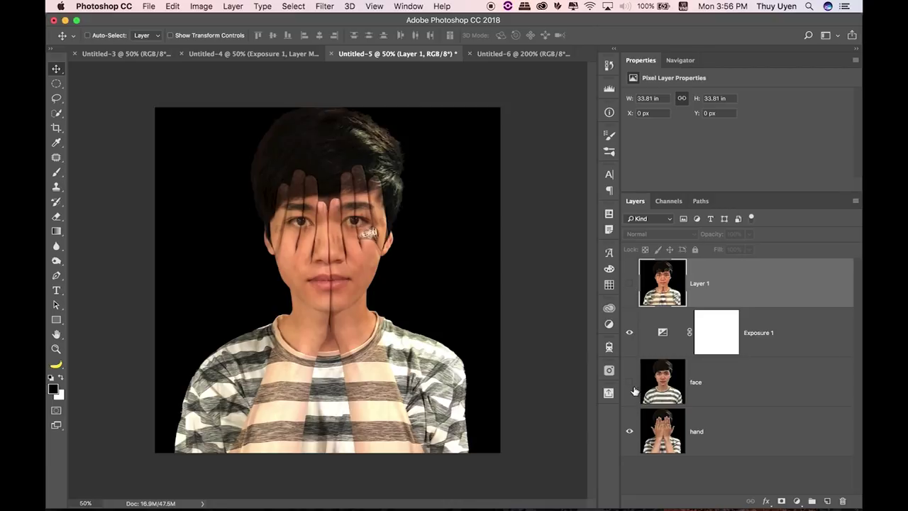
{"action": "left_click", "coordinate": [629, 382]}
{"action": "left_click", "coordinate": [734, 434]}
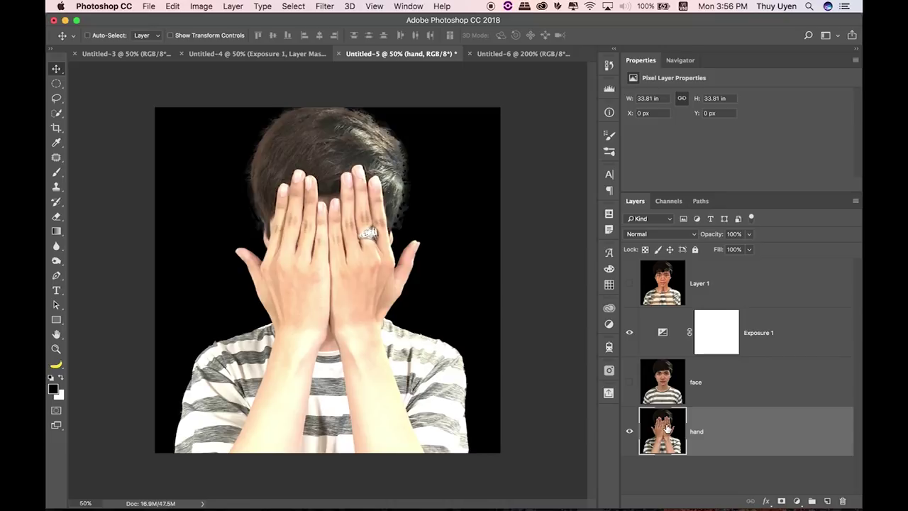
{"action": "key", "text": "super+j"}
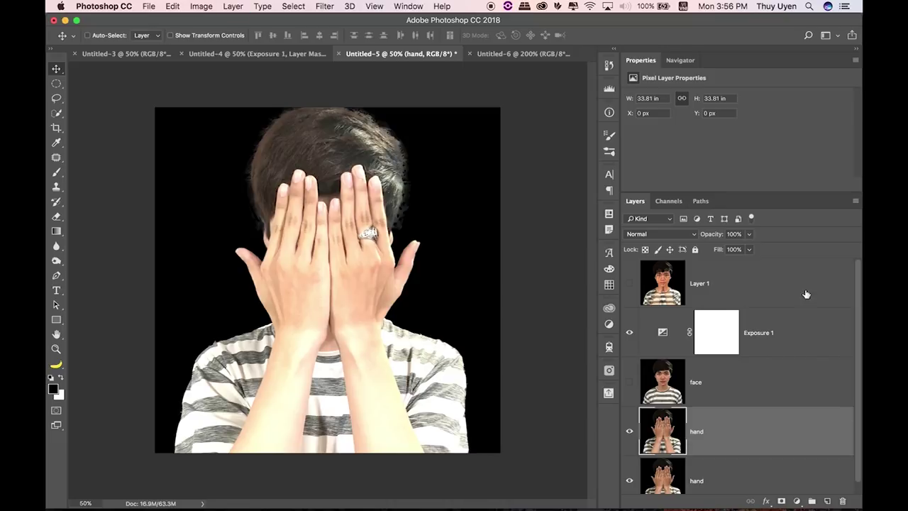
Step: Set the hand copy to Multiply and stamp the visible hands into Layer 2 above Exposure 1
{"action": "left_click", "coordinate": [658, 237]}
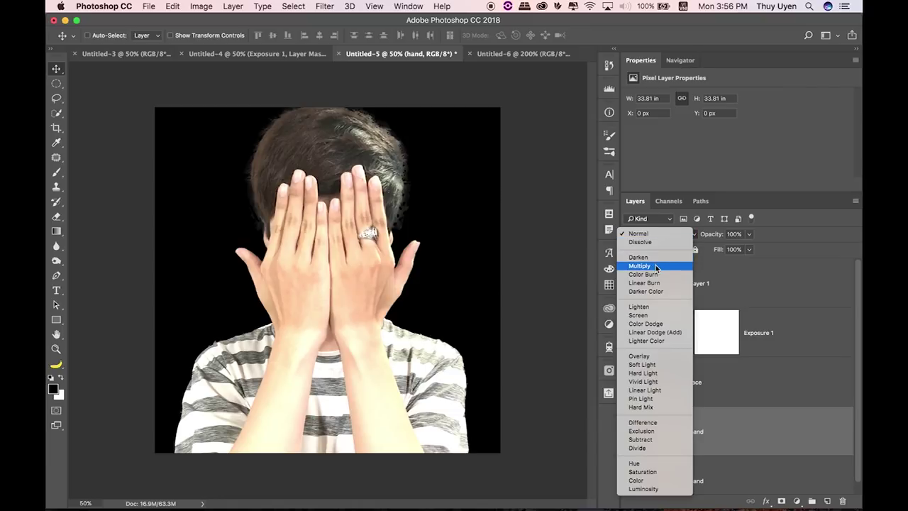
{"action": "left_click", "coordinate": [657, 267]}
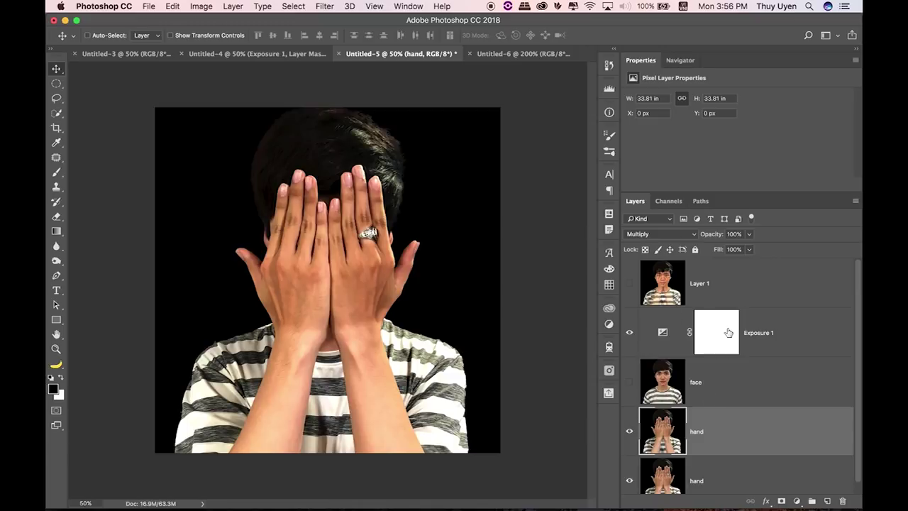
{"action": "left_click", "coordinate": [779, 332]}
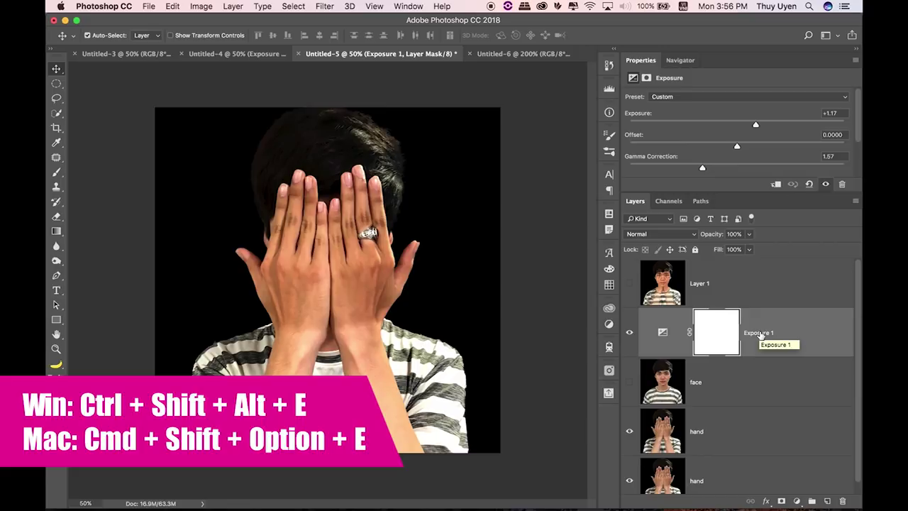
{"action": "key", "text": "super+shift+alt+e"}
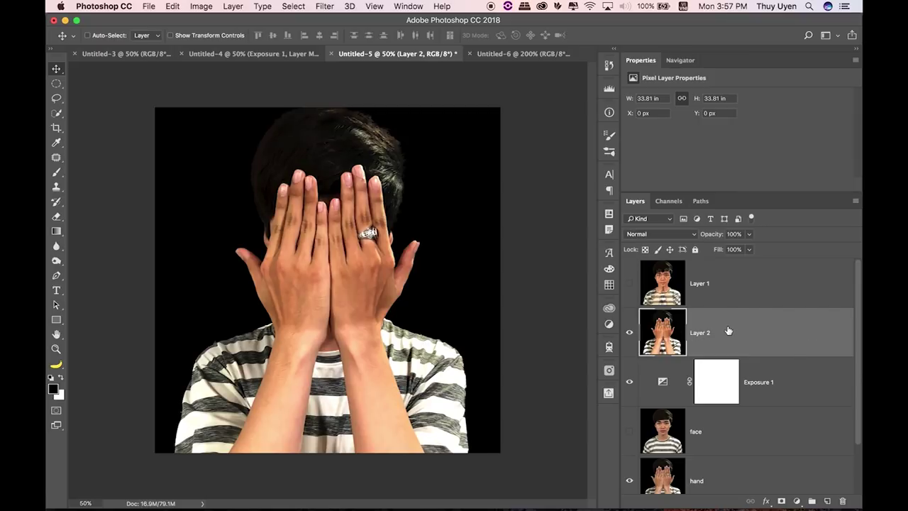
Step: Move Layer 2 above Layer 1, make Layer 1 visible, and keep Layer 2 at full opacity
{"action": "left_click_drag", "start_coordinate": [725, 330], "coordinate": [718, 303]}
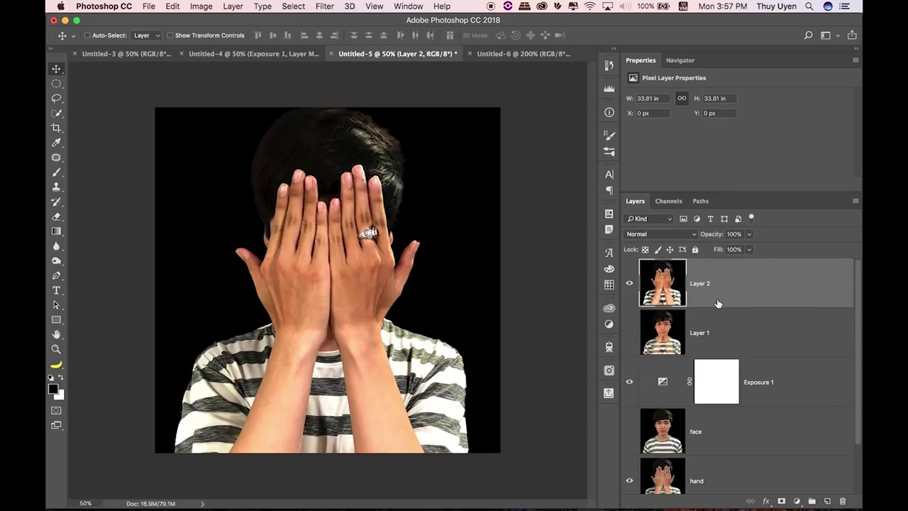
{"action": "left_click", "coordinate": [629, 332]}
{"action": "key", "text": "5"}
{"action": "key", "text": "0"}
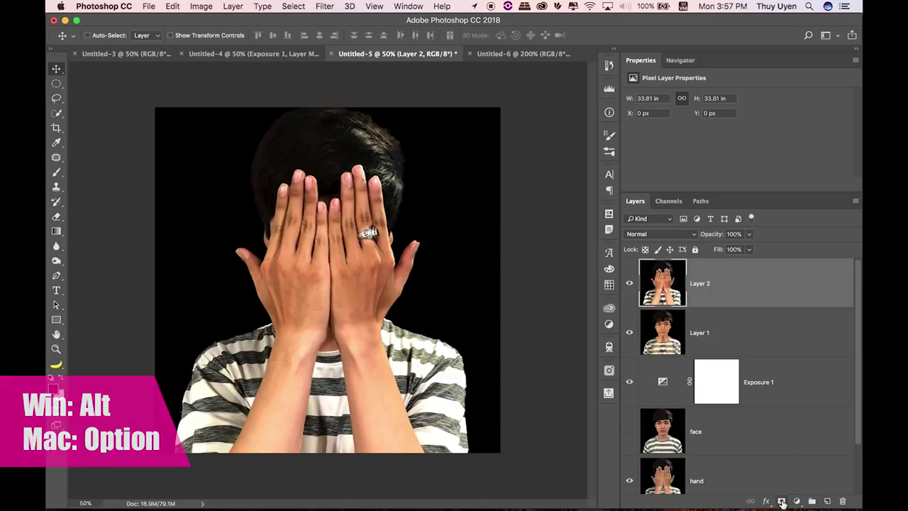
Step: Give Layer 2 a black hide-all mask and brush the right hand by the cheek back in
{"action": "left_click", "coordinate": [781, 501], "text": "alt"}
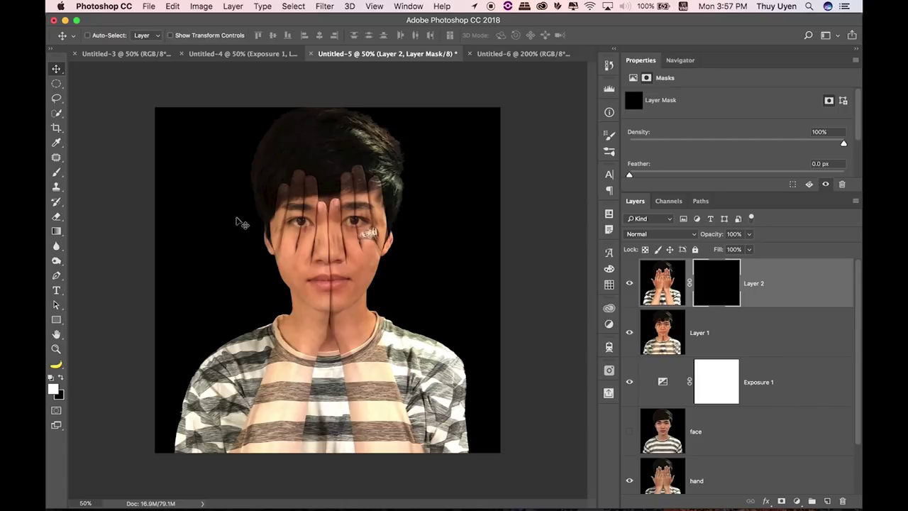
{"action": "left_click", "coordinate": [629, 283]}
{"action": "scroll", "coordinate": [398, 249], "scroll_direction": "up", "scroll_amount": 3}
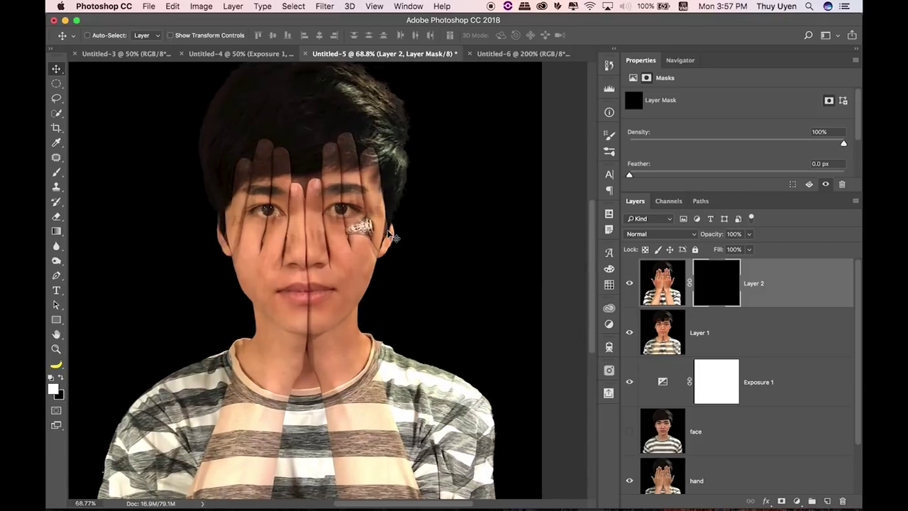
{"action": "key", "text": "b"}
{"action": "mouse_move", "coordinate": [404, 261]}
{"action": "left_mouse_down"}
{"action": "mouse_move", "coordinate": [389, 269]}
{"action": "mouse_move", "coordinate": [393, 312]}
{"action": "left_mouse_up"}
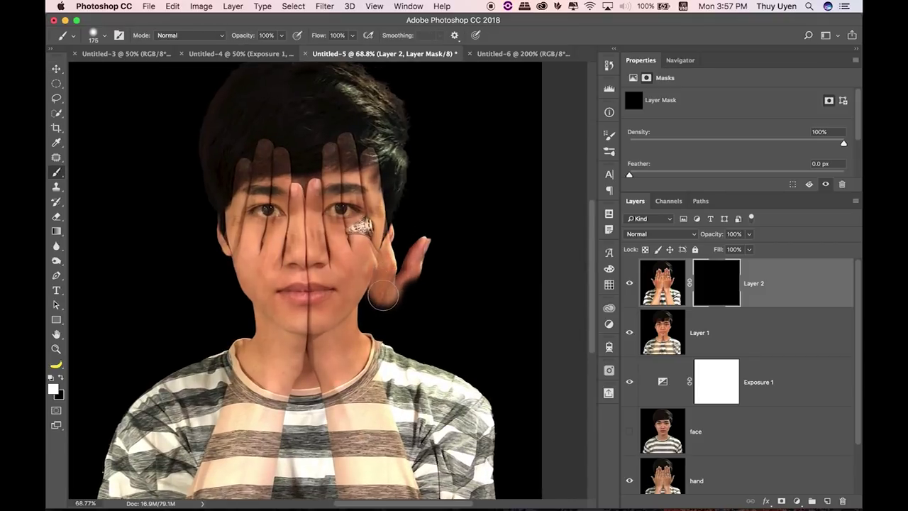
Step: Paint the wrists, both forearms and the fingertips over the forehead back into Layer 2's mask
{"action": "left_click_drag", "start_coordinate": [392, 320], "coordinate": [369, 389]}
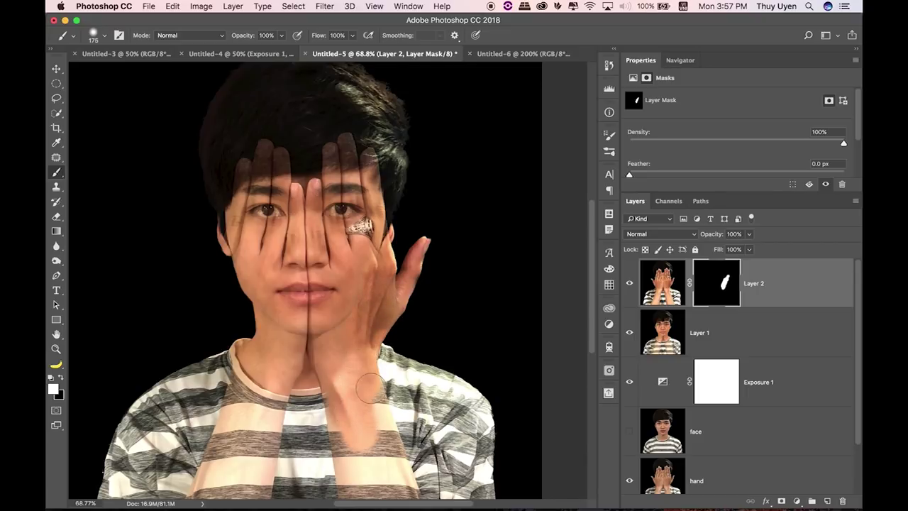
{"action": "mouse_move", "coordinate": [369, 389]}
{"action": "left_mouse_down"}
{"action": "mouse_move", "coordinate": [333, 425]}
{"action": "mouse_move", "coordinate": [376, 340]}
{"action": "left_mouse_up"}
{"action": "scroll", "coordinate": [326, 415], "scroll_direction": "down", "scroll_amount": 5}
{"action": "mouse_move", "coordinate": [227, 313]}
{"action": "left_mouse_down"}
{"action": "mouse_move", "coordinate": [222, 283]}
{"action": "mouse_move", "coordinate": [167, 426]}
{"action": "mouse_move", "coordinate": [173, 429]}
{"action": "mouse_move", "coordinate": [219, 427]}
{"action": "mouse_move", "coordinate": [227, 333]}
{"action": "mouse_move", "coordinate": [256, 270]}
{"action": "left_mouse_up"}
{"action": "mouse_move", "coordinate": [234, 309]}
{"action": "left_mouse_down"}
{"action": "mouse_move", "coordinate": [267, 397]}
{"action": "mouse_move", "coordinate": [182, 274]}
{"action": "mouse_move", "coordinate": [178, 239]}
{"action": "mouse_move", "coordinate": [209, 284]}
{"action": "mouse_move", "coordinate": [213, 248]}
{"action": "mouse_move", "coordinate": [227, 273]}
{"action": "mouse_move", "coordinate": [238, 312]}
{"action": "mouse_move", "coordinate": [227, 326]}
{"action": "left_mouse_up"}
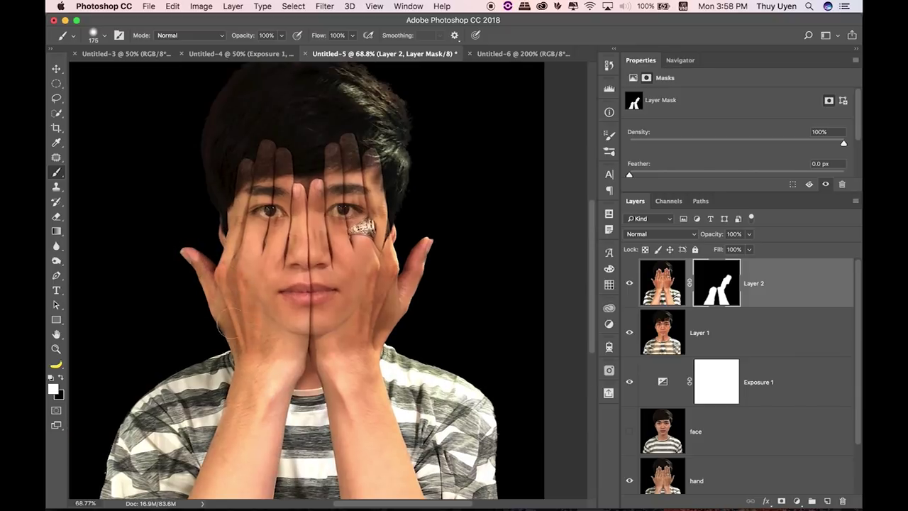
{"action": "mouse_move", "coordinate": [284, 138]}
{"action": "left_mouse_down"}
{"action": "mouse_move", "coordinate": [241, 159]}
{"action": "mouse_move", "coordinate": [259, 171]}
{"action": "mouse_move", "coordinate": [225, 192]}
{"action": "mouse_move", "coordinate": [369, 149]}
{"action": "mouse_move", "coordinate": [398, 259]}
{"action": "left_mouse_up"}
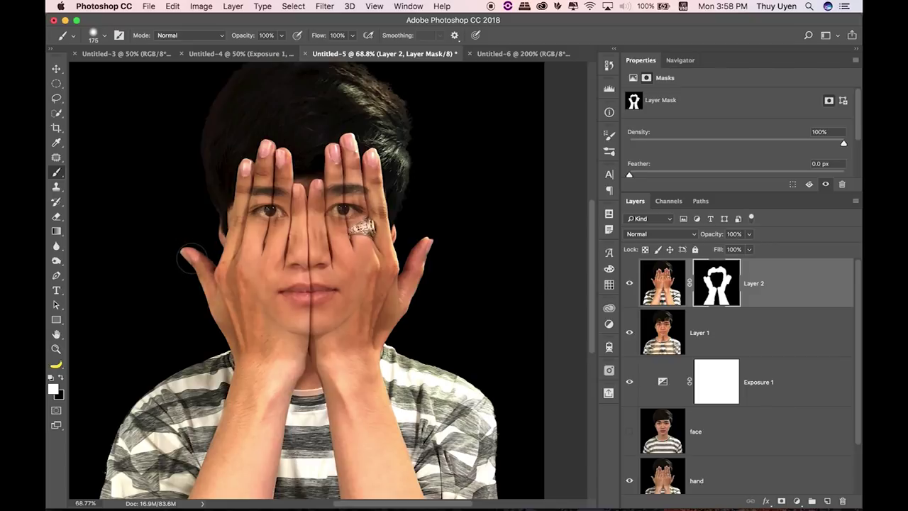
Step: Switch to the Move tool and zoom out to 50% to see the whole composite
{"action": "key", "text": "v"}
{"action": "key", "text": "super+minus"}
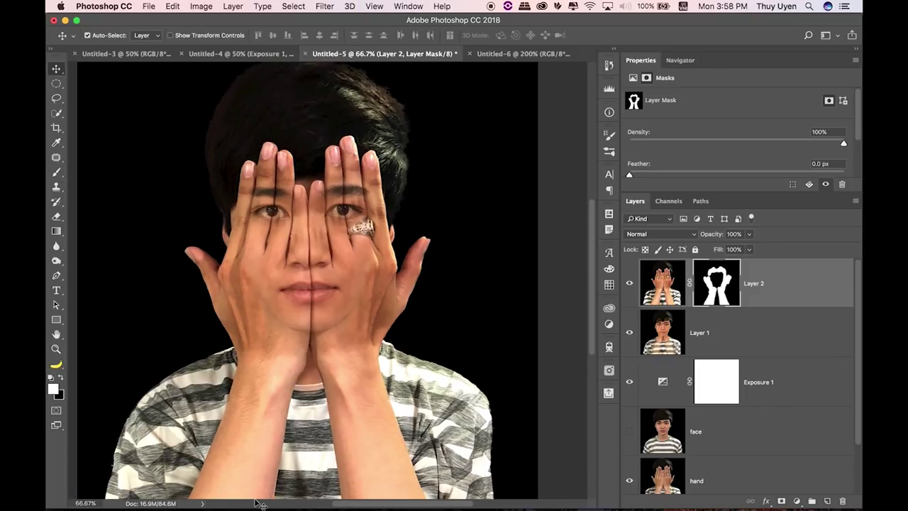
{"action": "key", "text": "super+minus"}
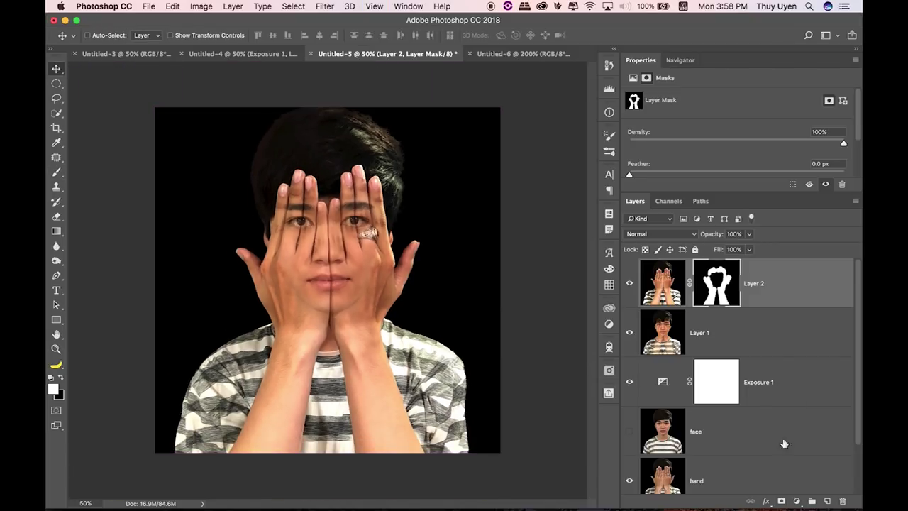
Step: Add a Curves adjustment layer with a gentle S-curve: lifted highlights and slightly deepened shadows
{"action": "left_click", "coordinate": [799, 500]}
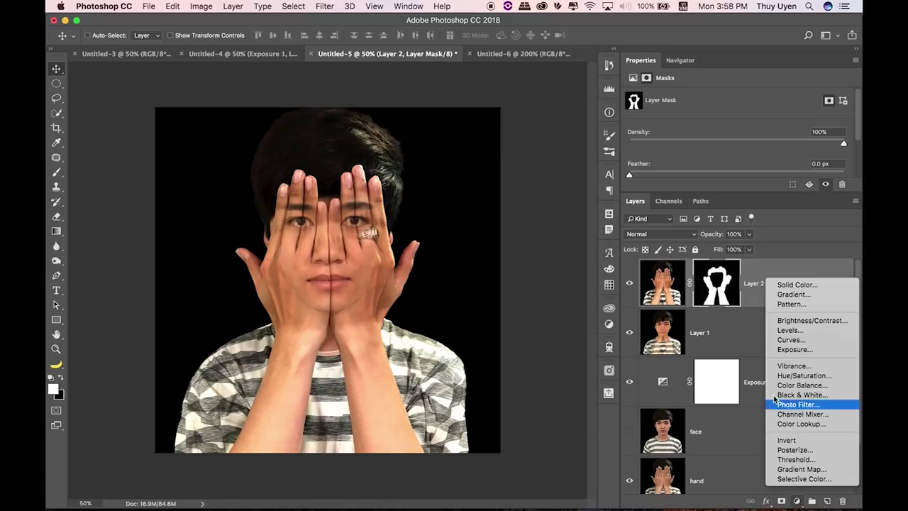
{"action": "left_click", "coordinate": [780, 344]}
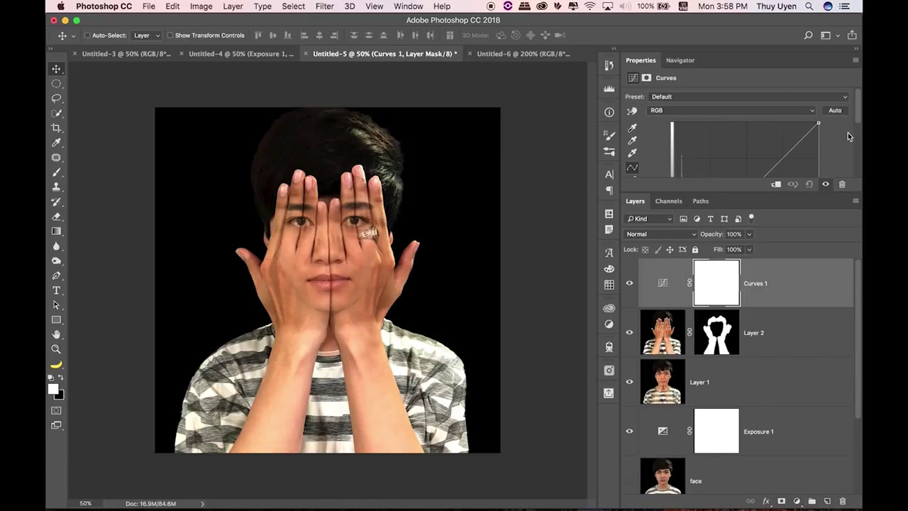
{"action": "left_click_drag", "start_coordinate": [744, 193], "coordinate": [743, 289]}
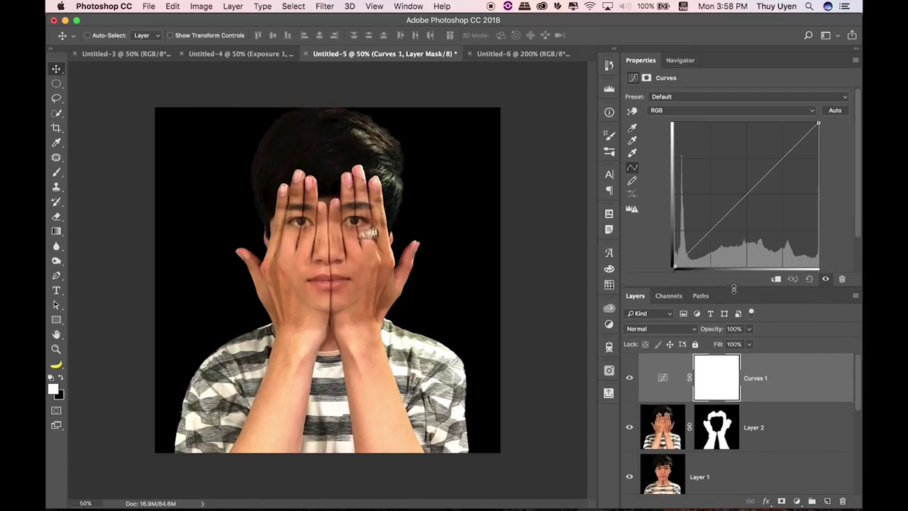
{"action": "left_click_drag", "start_coordinate": [785, 156], "coordinate": [787, 146]}
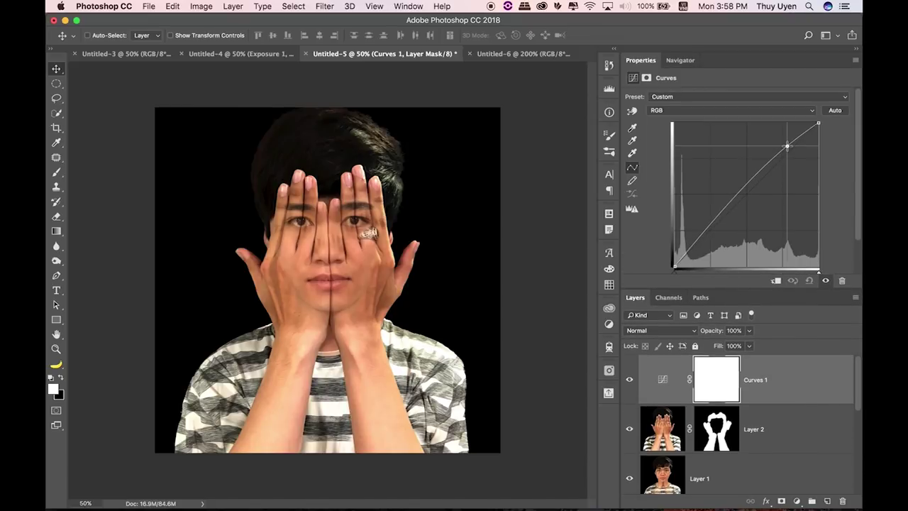
{"action": "left_click_drag", "start_coordinate": [706, 226], "coordinate": [708, 232]}
{"action": "left_click_drag", "start_coordinate": [787, 144], "coordinate": [785, 150]}
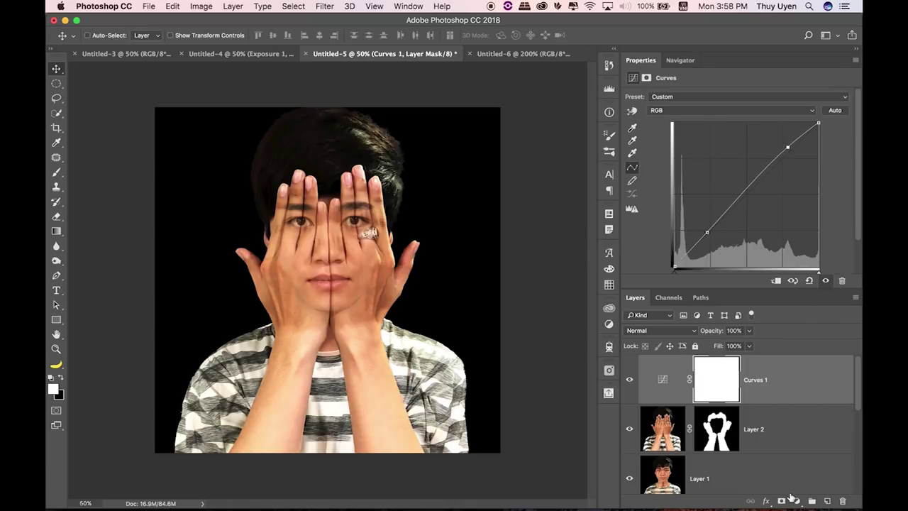
Step: Add a Gradient Map adjustment layer and open its Gradient Editor, enlarged to show presets
{"action": "left_click", "coordinate": [795, 500]}
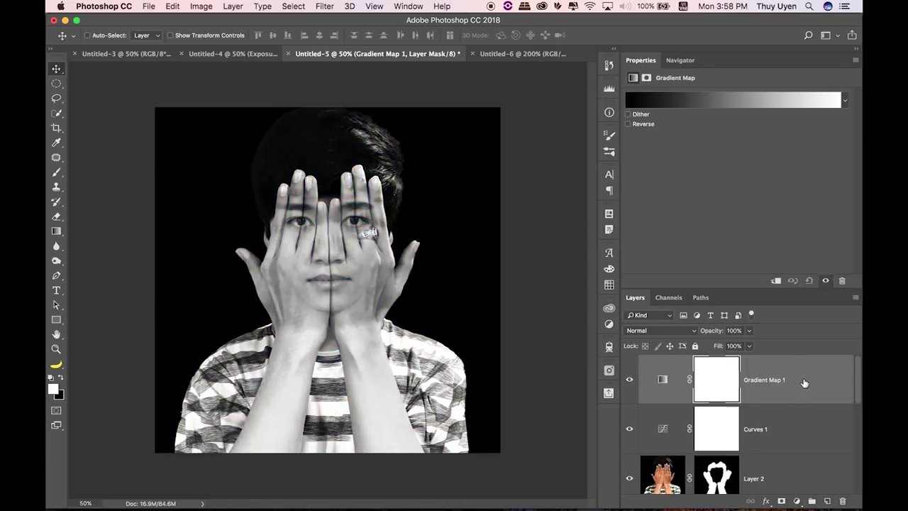
{"action": "left_click", "coordinate": [740, 103]}
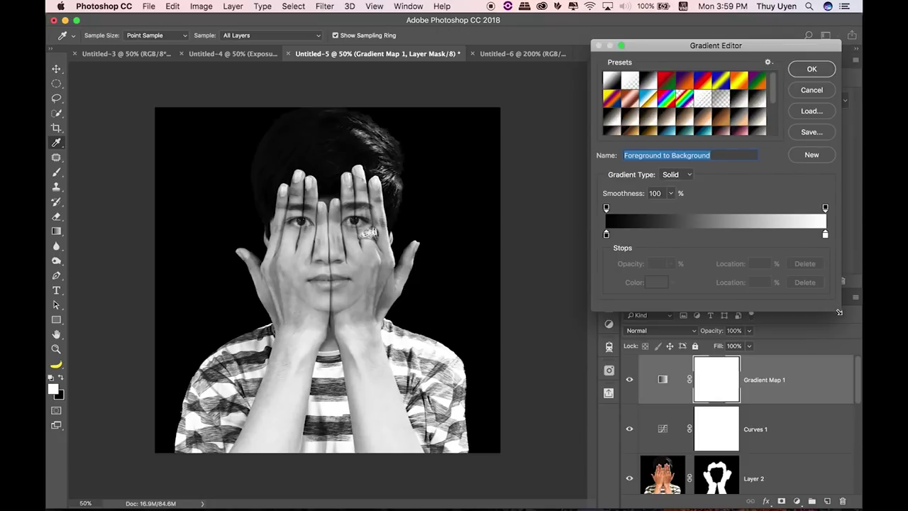
{"action": "left_click_drag", "start_coordinate": [839, 312], "coordinate": [841, 377]}
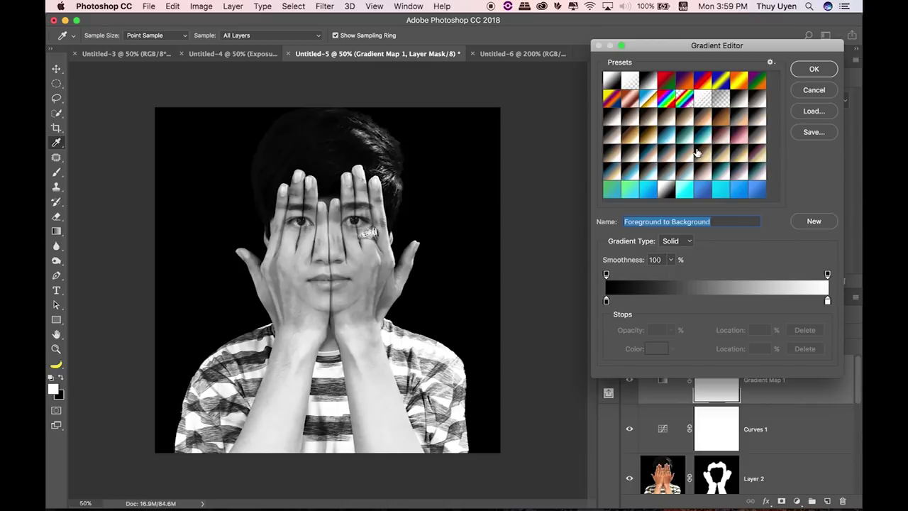
{"action": "left_click", "coordinate": [770, 62]}
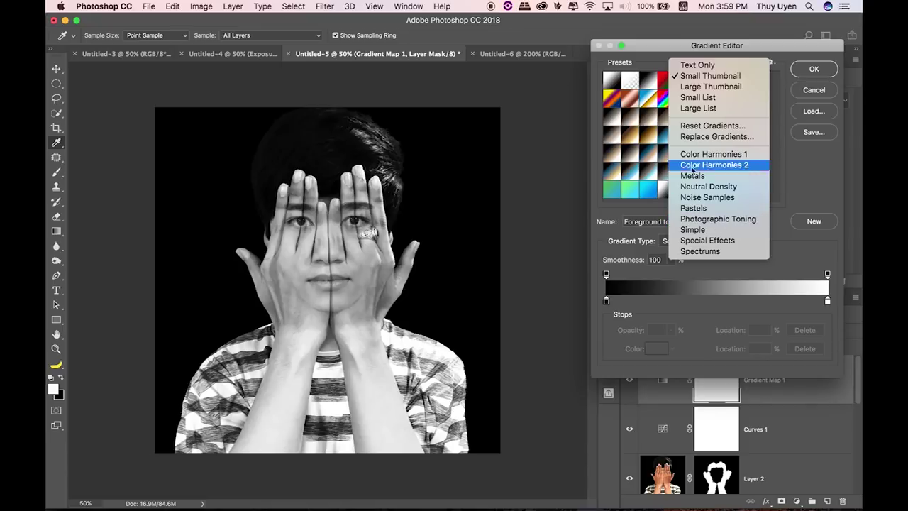
{"action": "left_click", "coordinate": [793, 173]}
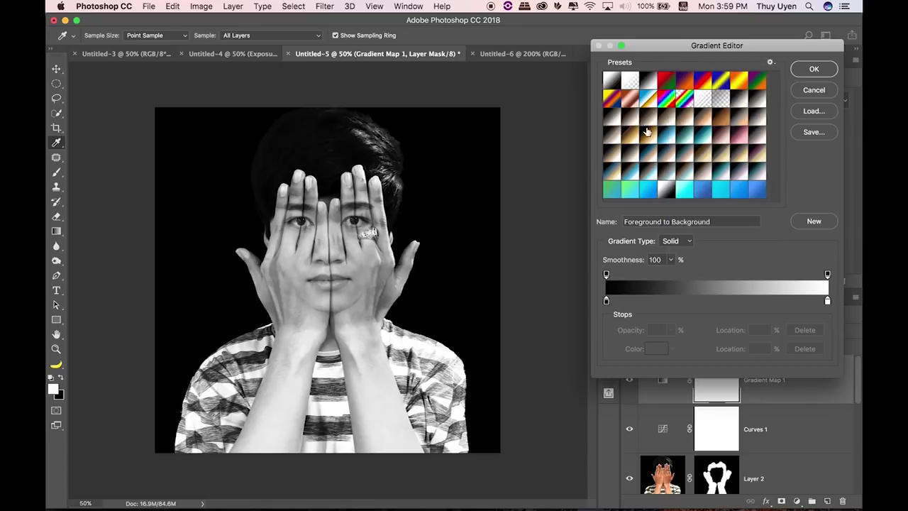
Step: Audition Gold-Sepia, Gold 1 and Sepia-Cyan presets, then apply the Sepia 4 gradient
{"action": "left_click", "coordinate": [685, 161]}
{"action": "left_click", "coordinate": [722, 155]}
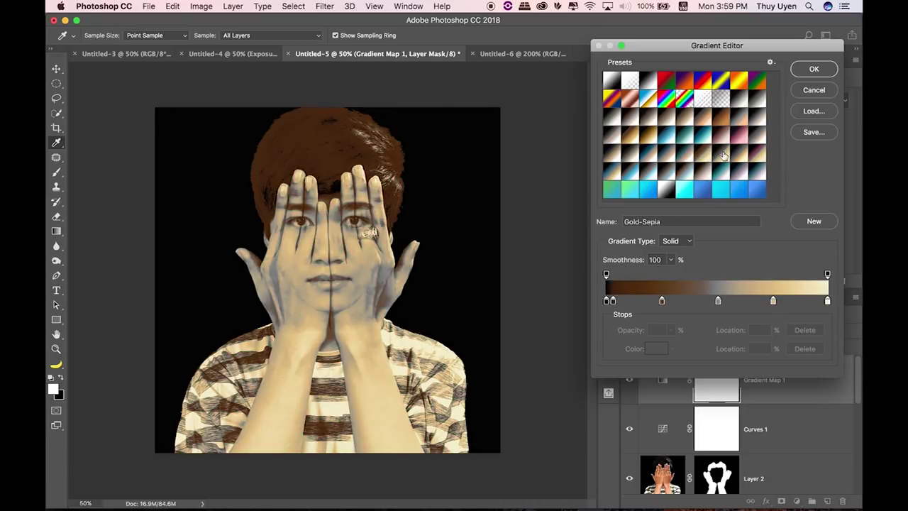
{"action": "left_click", "coordinate": [705, 162]}
{"action": "left_click", "coordinate": [629, 138]}
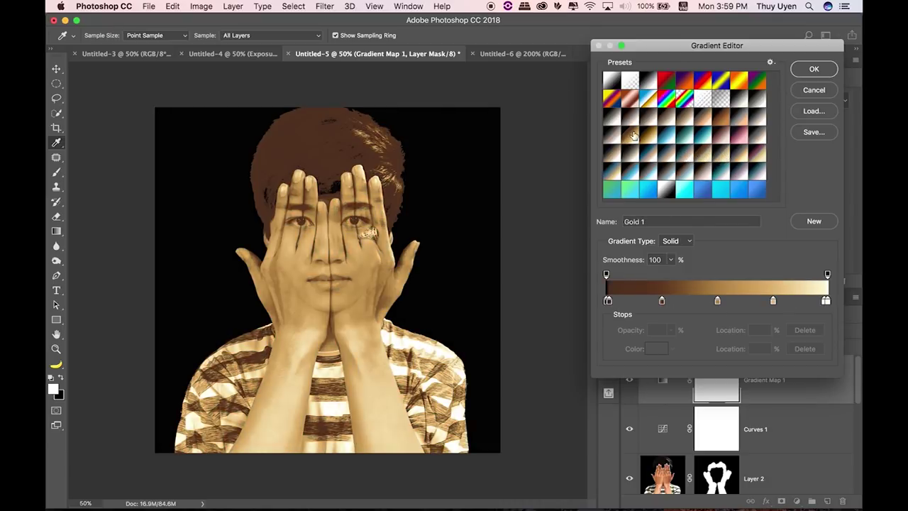
{"action": "left_click", "coordinate": [629, 154]}
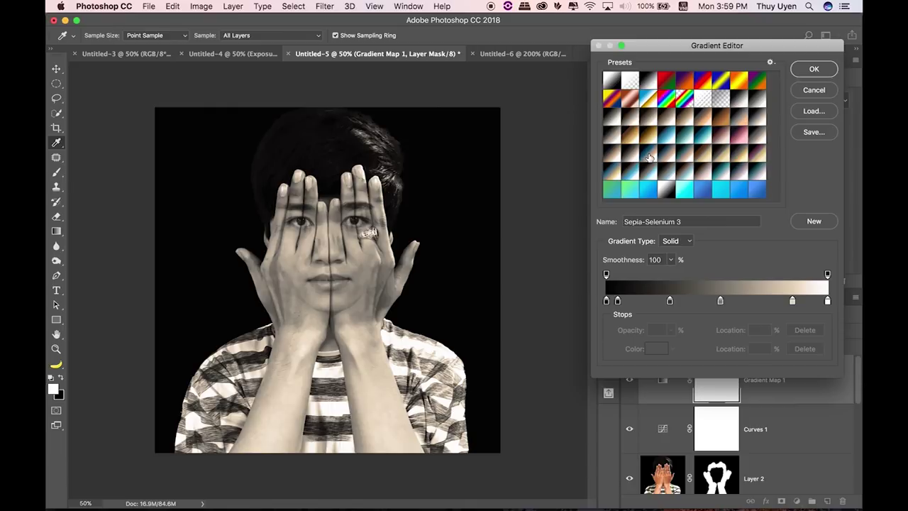
{"action": "left_click", "coordinate": [648, 156]}
{"action": "left_click", "coordinate": [682, 120]}
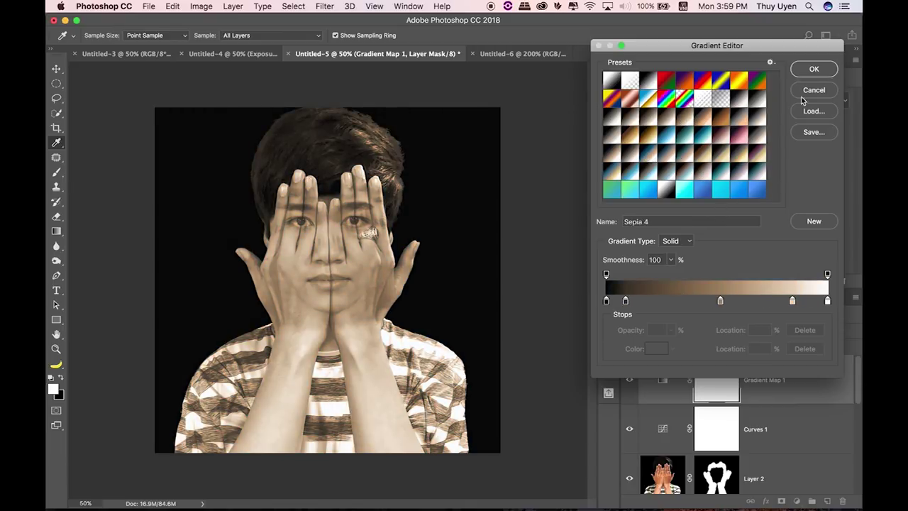
{"action": "left_click", "coordinate": [814, 71]}
{"action": "left_click", "coordinate": [661, 331]}
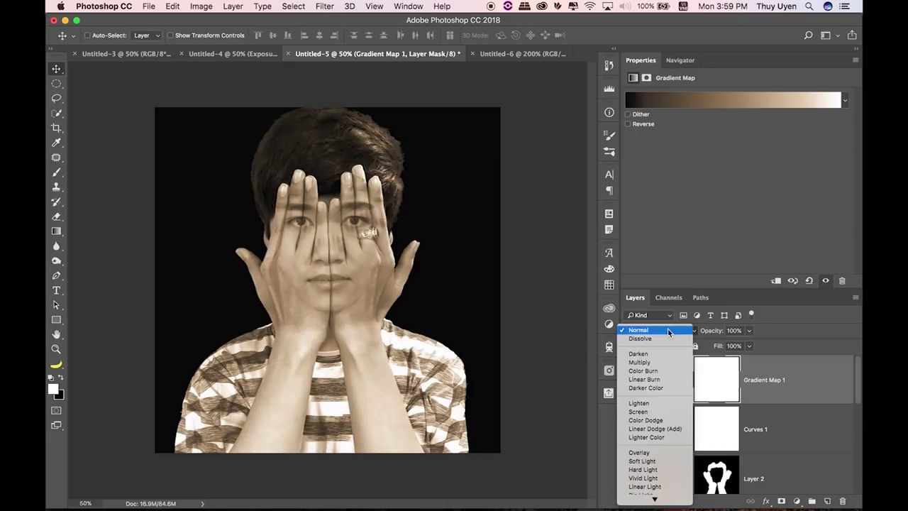
Step: After trying Soft Light, set Gradient Map 1 to Normal blending at 40% opacity
{"action": "left_click", "coordinate": [659, 398]}
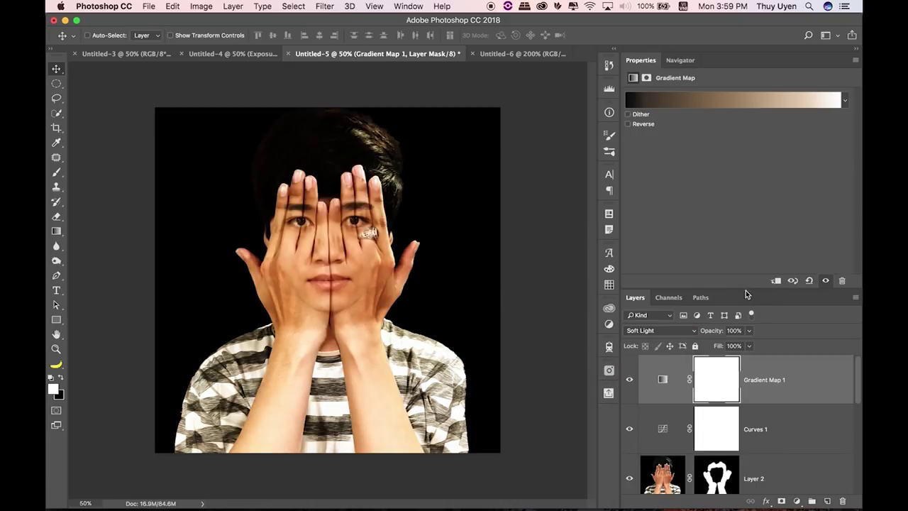
{"action": "left_click_drag", "start_coordinate": [748, 289], "coordinate": [749, 219]}
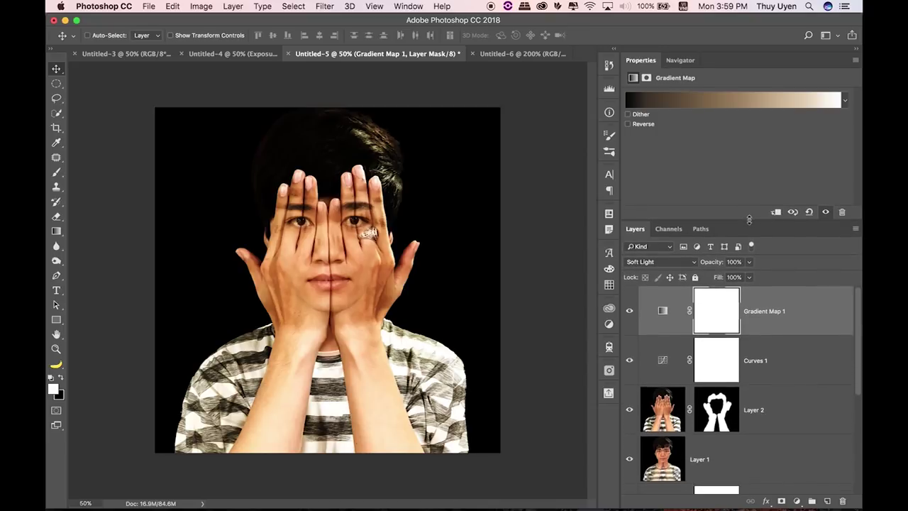
{"action": "left_click", "coordinate": [674, 262]}
{"action": "left_click", "coordinate": [657, 132]}
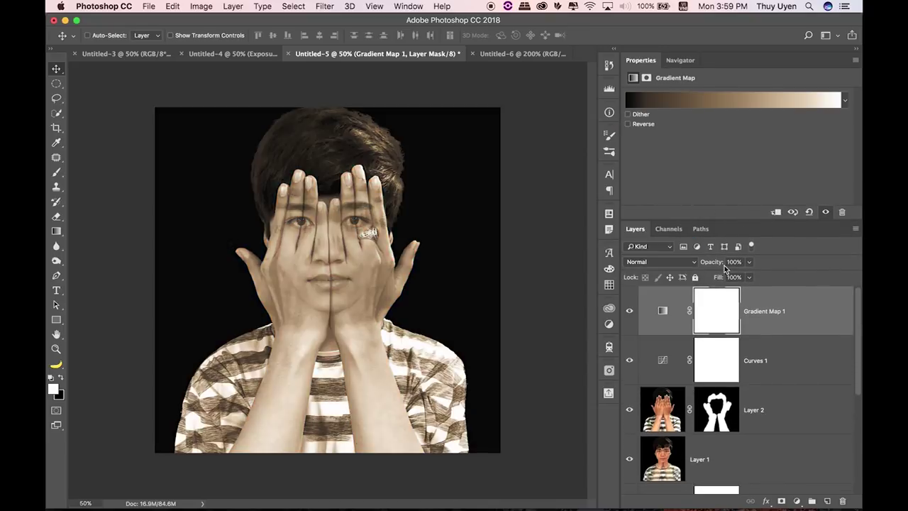
{"action": "left_click_drag", "start_coordinate": [713, 262], "coordinate": [685, 264]}
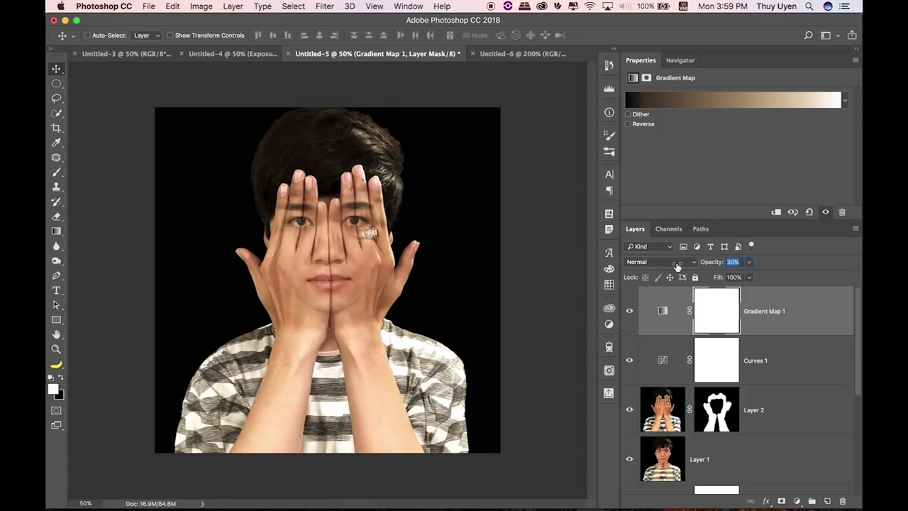
{"action": "key", "text": "Return"}
Step: Swap the gradient to Sepia-Selenium 3 after testing Cyanotype, Blue 2, Gold 1 and Sepia Midtones
{"action": "left_click", "coordinate": [749, 103]}
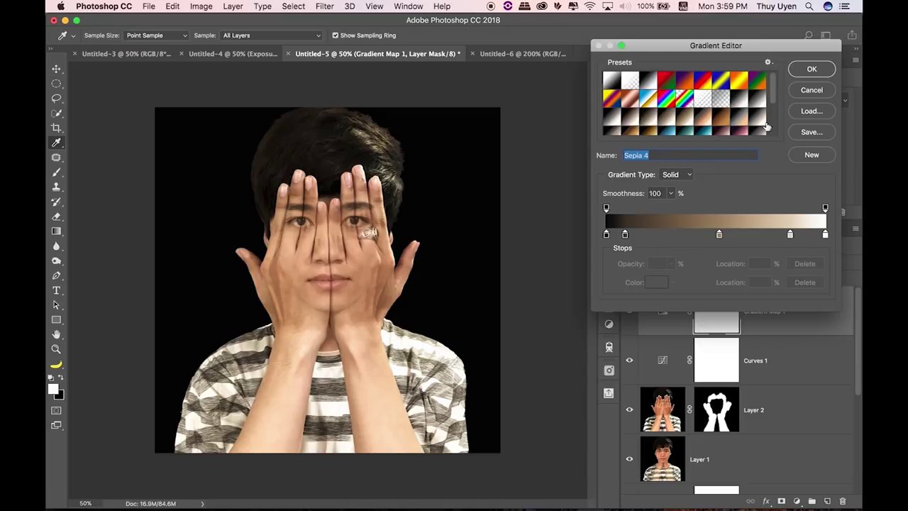
{"action": "left_click_drag", "start_coordinate": [775, 98], "coordinate": [775, 108]}
{"action": "left_click", "coordinate": [690, 116]}
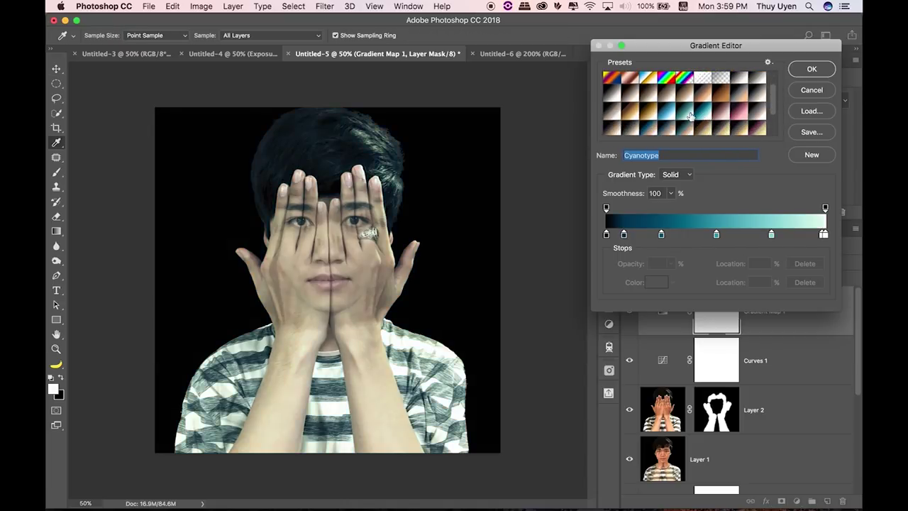
{"action": "left_click", "coordinate": [668, 112]}
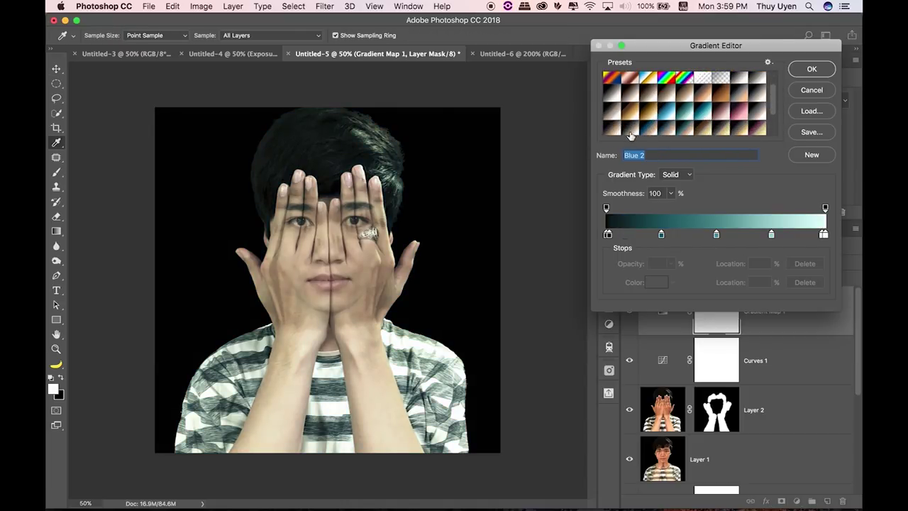
{"action": "left_click", "coordinate": [630, 112]}
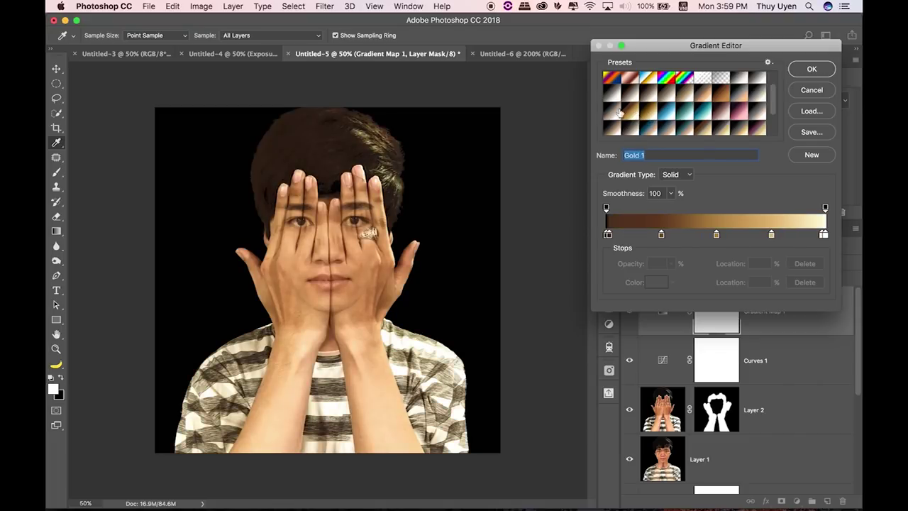
{"action": "left_click", "coordinate": [611, 112]}
{"action": "left_click", "coordinate": [630, 129]}
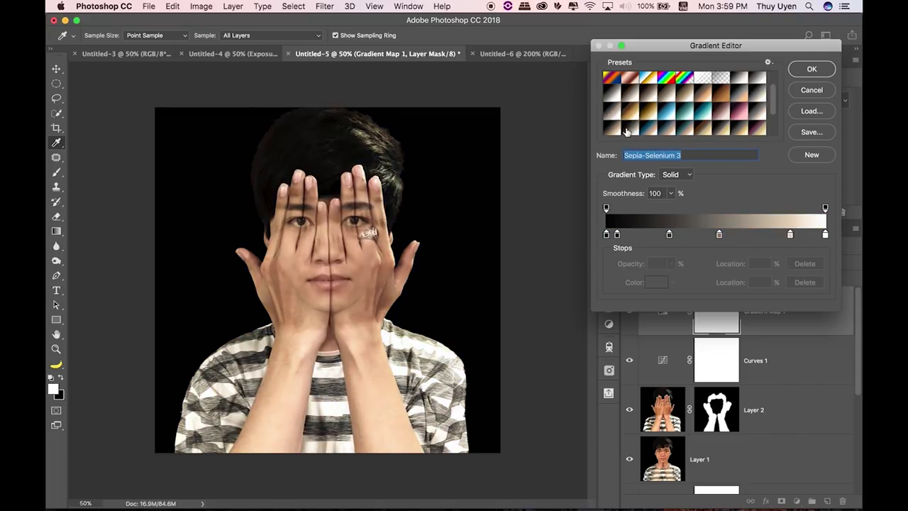
{"action": "left_click", "coordinate": [808, 68]}
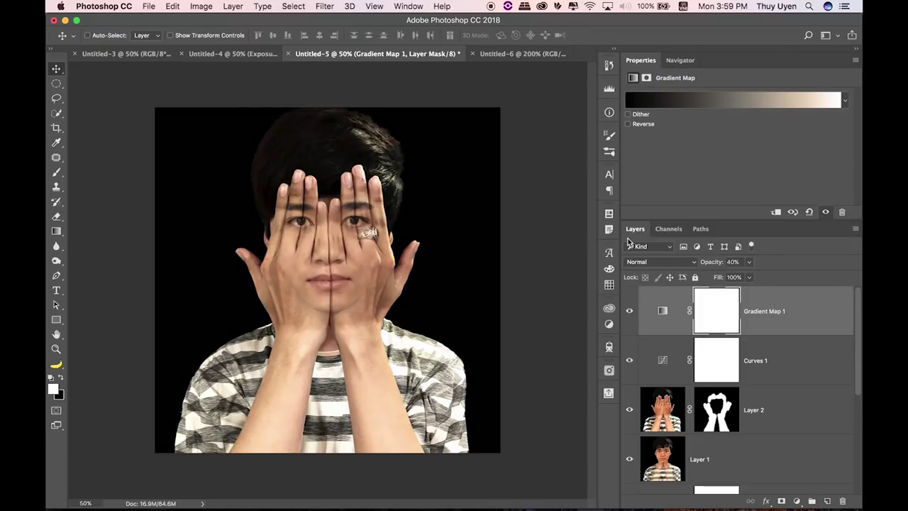
{"action": "key", "text": "ctrl+minus"}
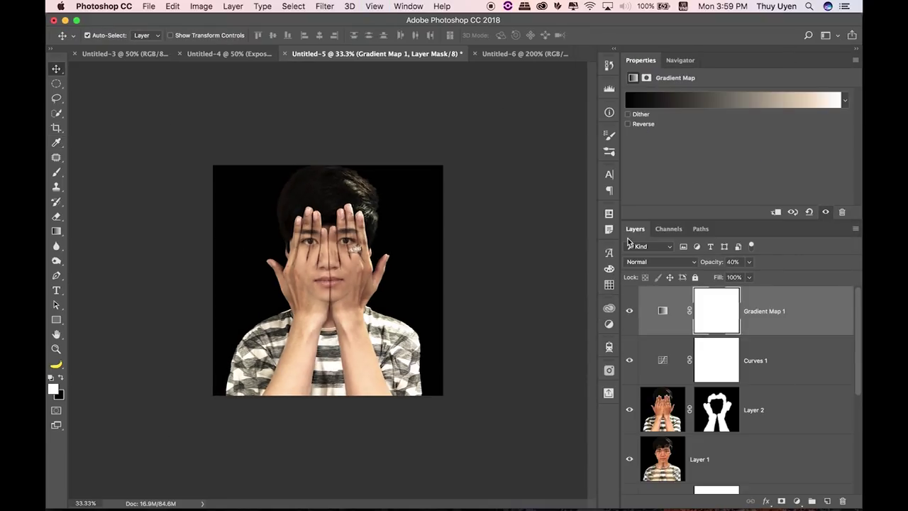
{"action": "key", "text": "ctrl+plus"}
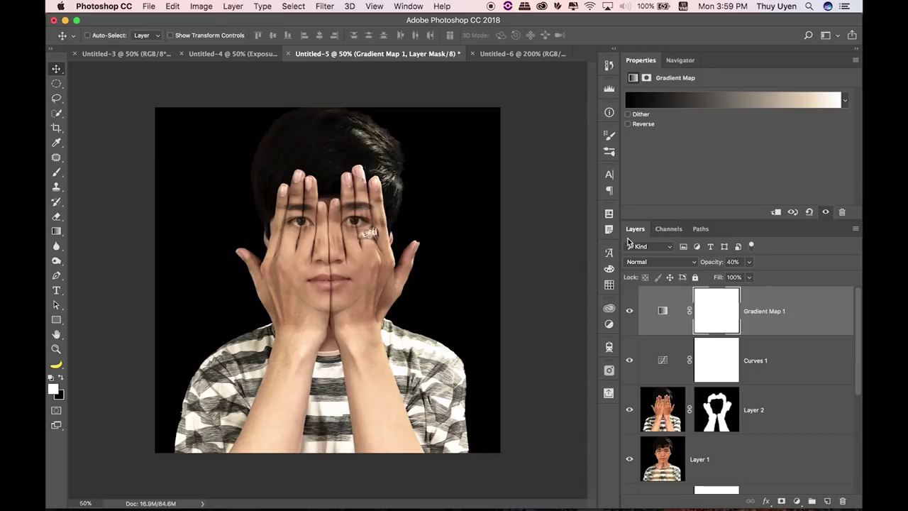